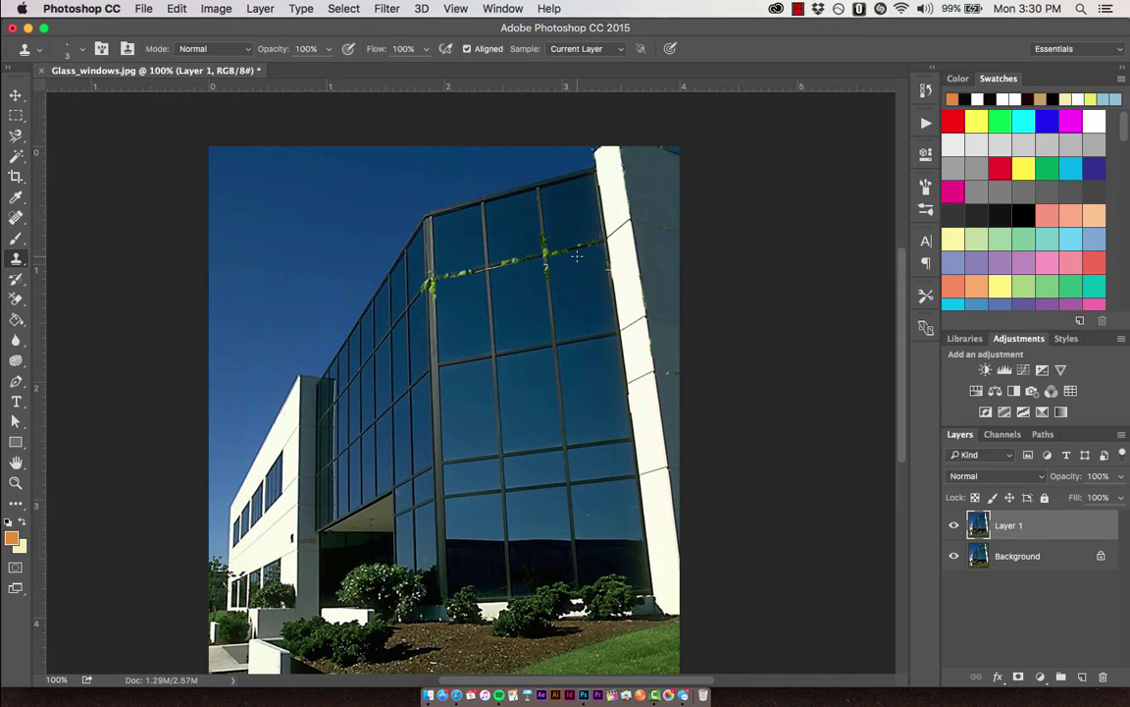
Add a new empty layer above Layer 1 for the window frame repair
key(super+equal)
mouse_move(689, 207)
mouse_down()
mouse_move(501, 362)
mouse_move(525, 394)
mouse_move(602, 420)
mouse_up()
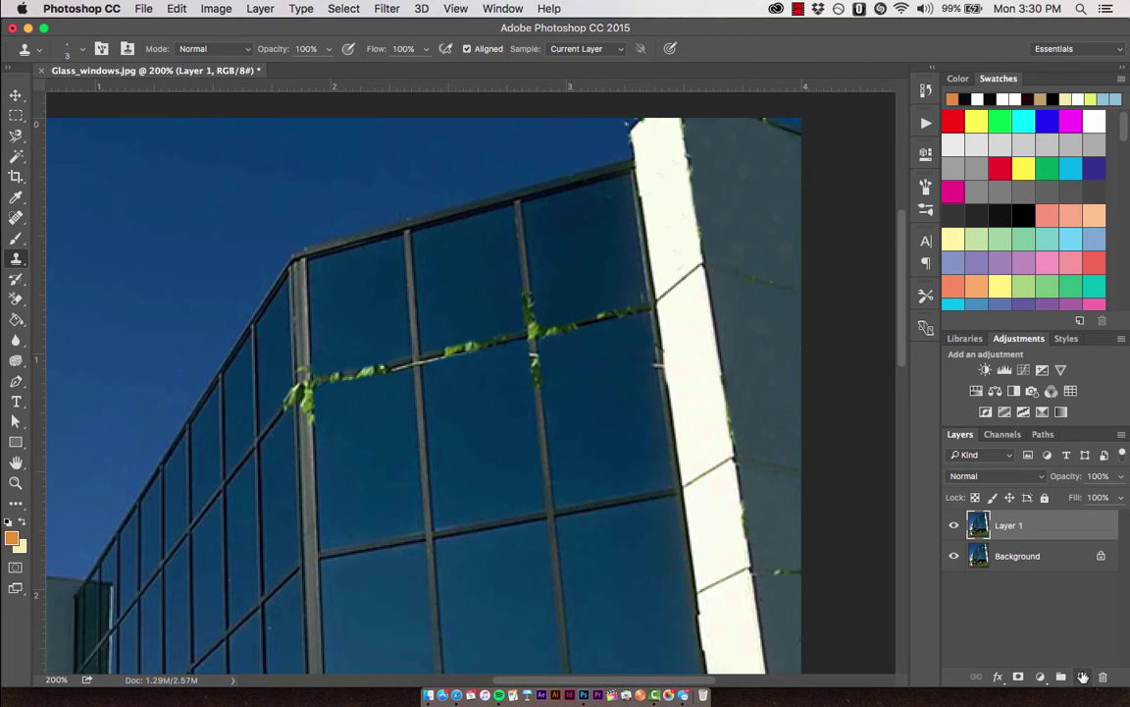
click(1084, 677)
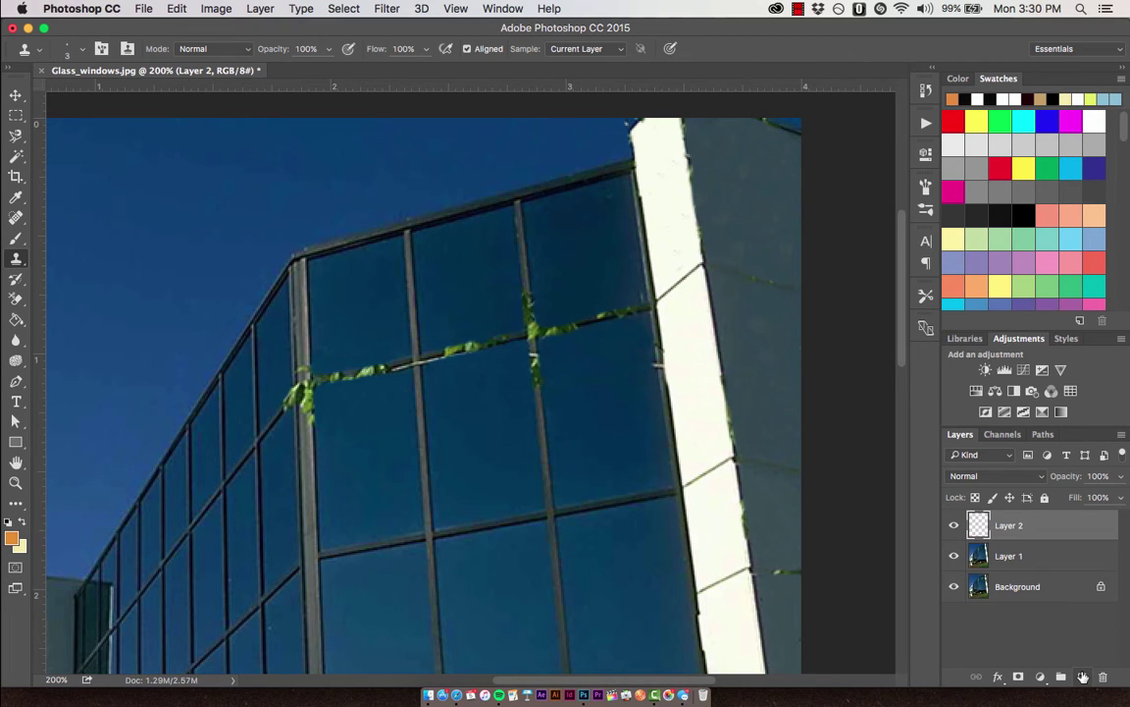
Clone a clean crossbar from Layer 1 over the leaf-covered upper crossbar on Layer 2 with a 10 px Clone Stamp
click(1013, 558)
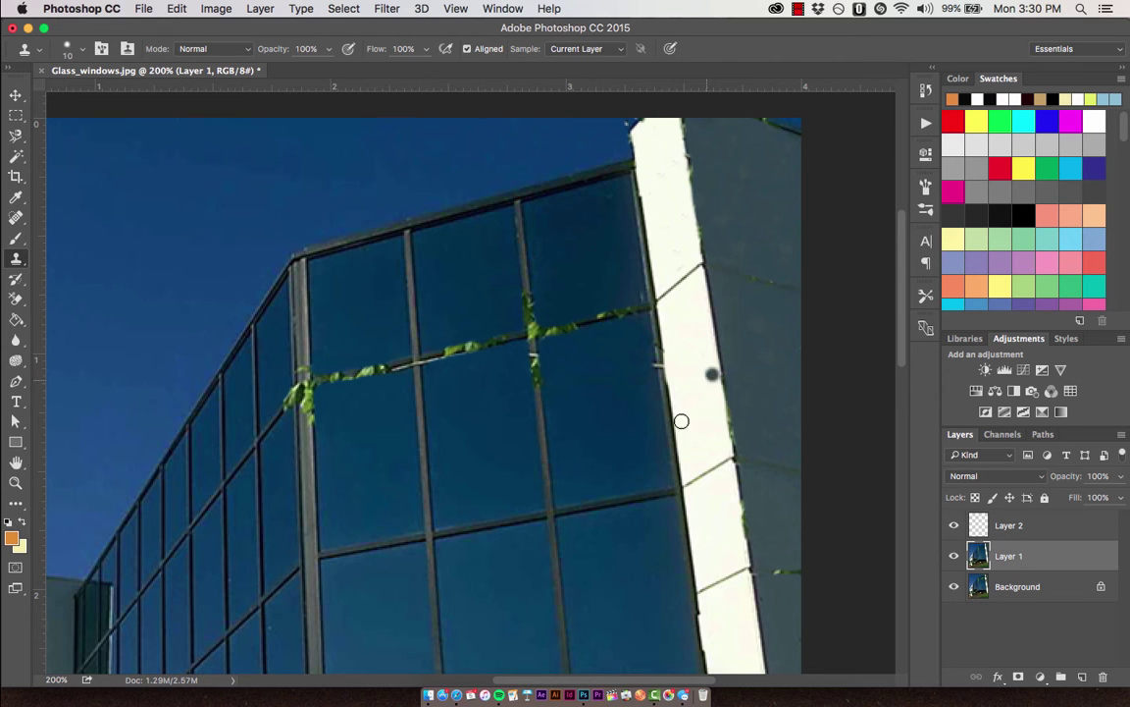
scroll(647, 334, down, 5)
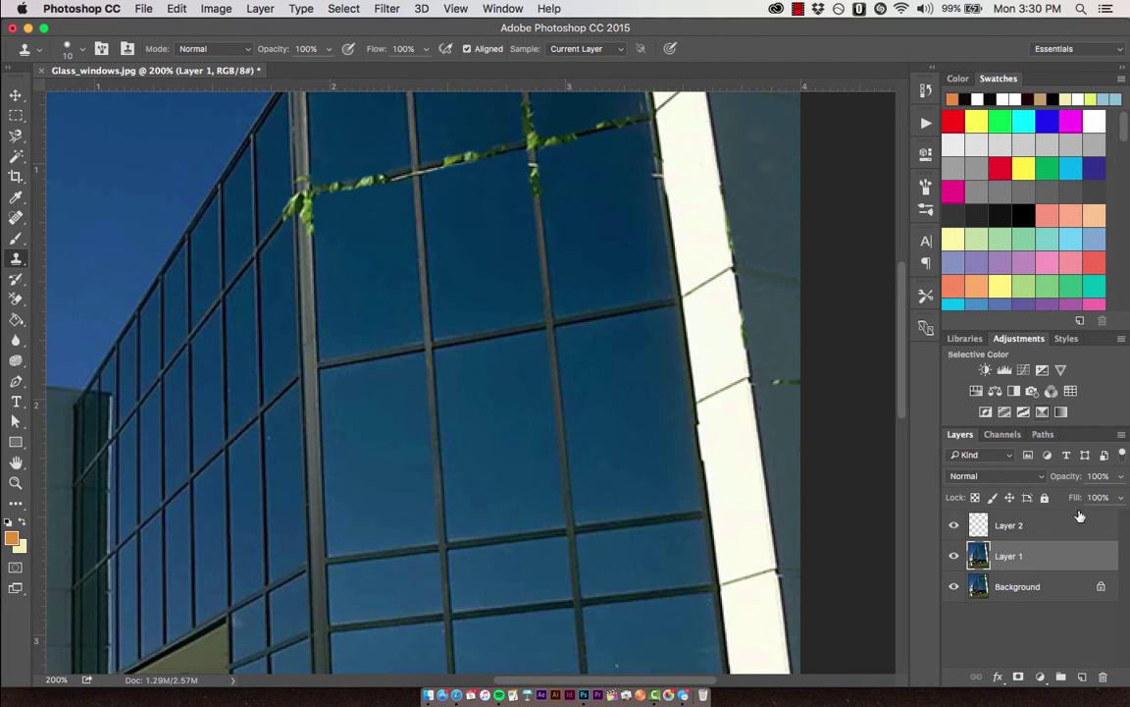
click(1012, 528)
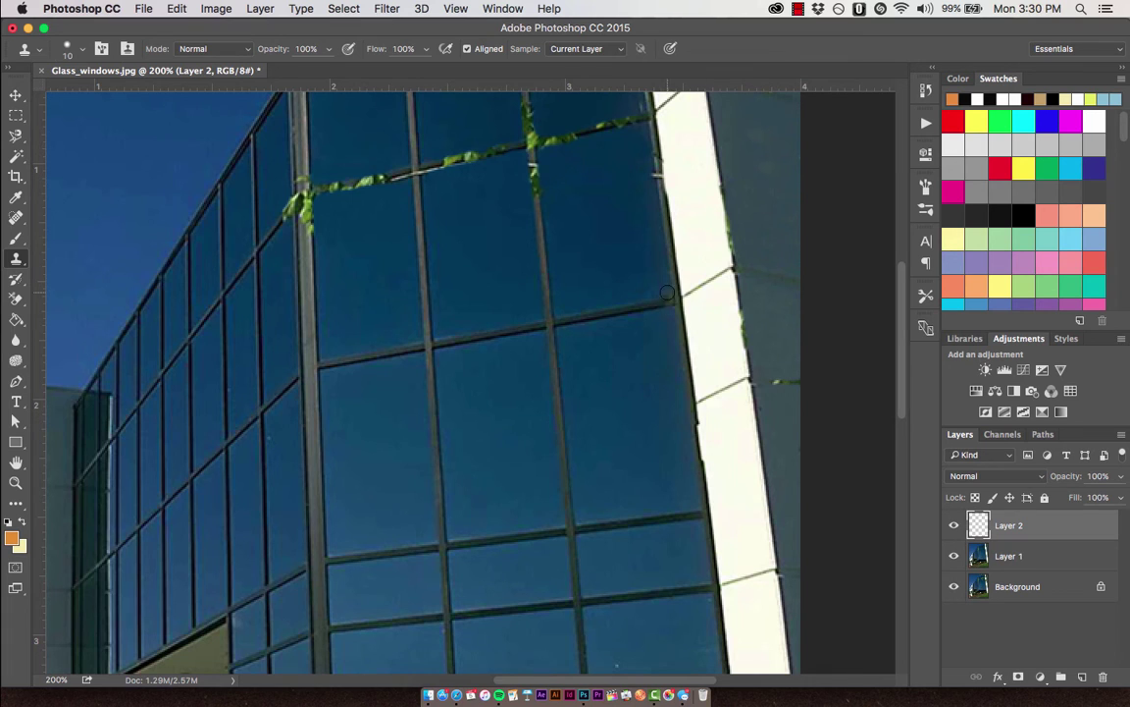
drag(638, 181, 611, 471)
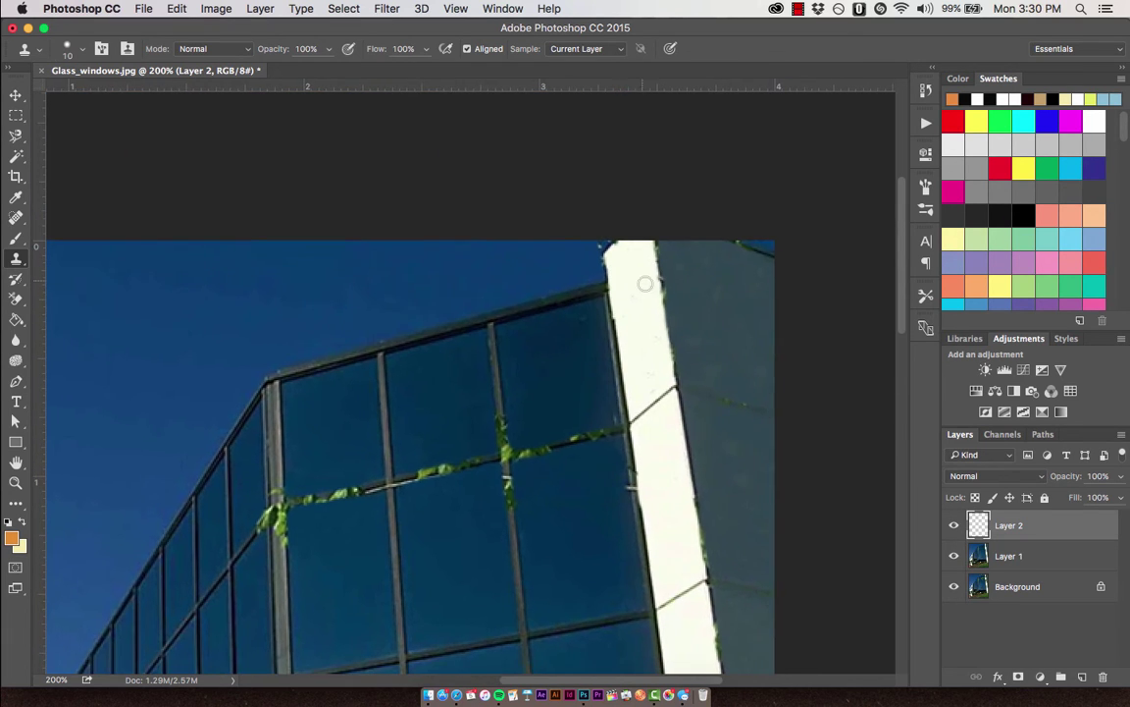
mouse_move(637, 422)
mouse_down()
mouse_move(413, 480)
mouse_move(365, 483)
mouse_move(534, 441)
mouse_move(353, 468)
mouse_move(362, 470)
mouse_move(297, 488)
mouse_move(321, 481)
mouse_move(281, 464)
mouse_up()
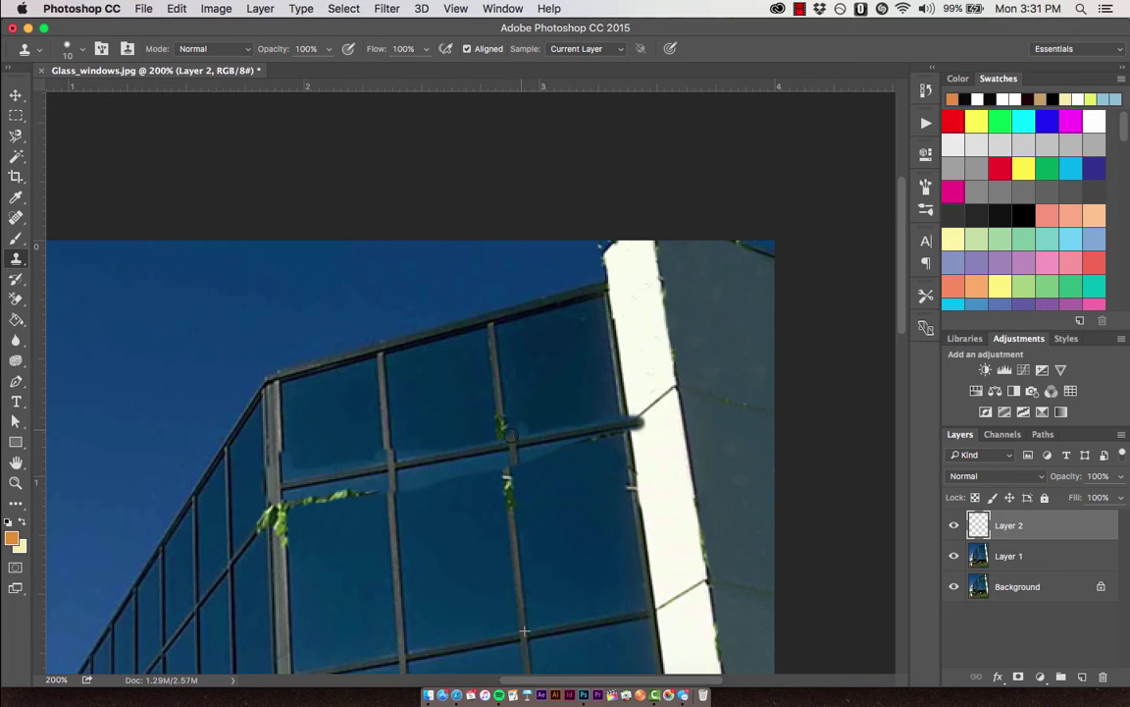
drag(596, 427, 633, 438)
Reposition the cloned crossbar piece on Layer 2 so it overlaps the vine-covered crossbar between the upper windows
click(16, 93)
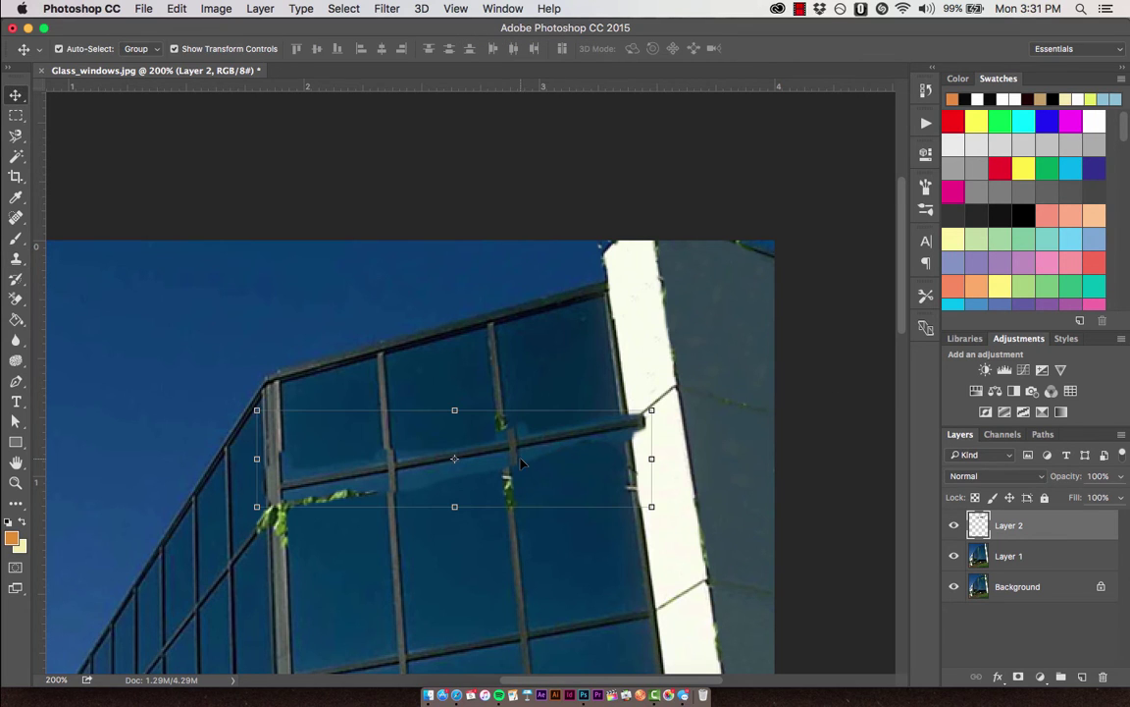
drag(400, 470, 429, 544)
key(super+equal)
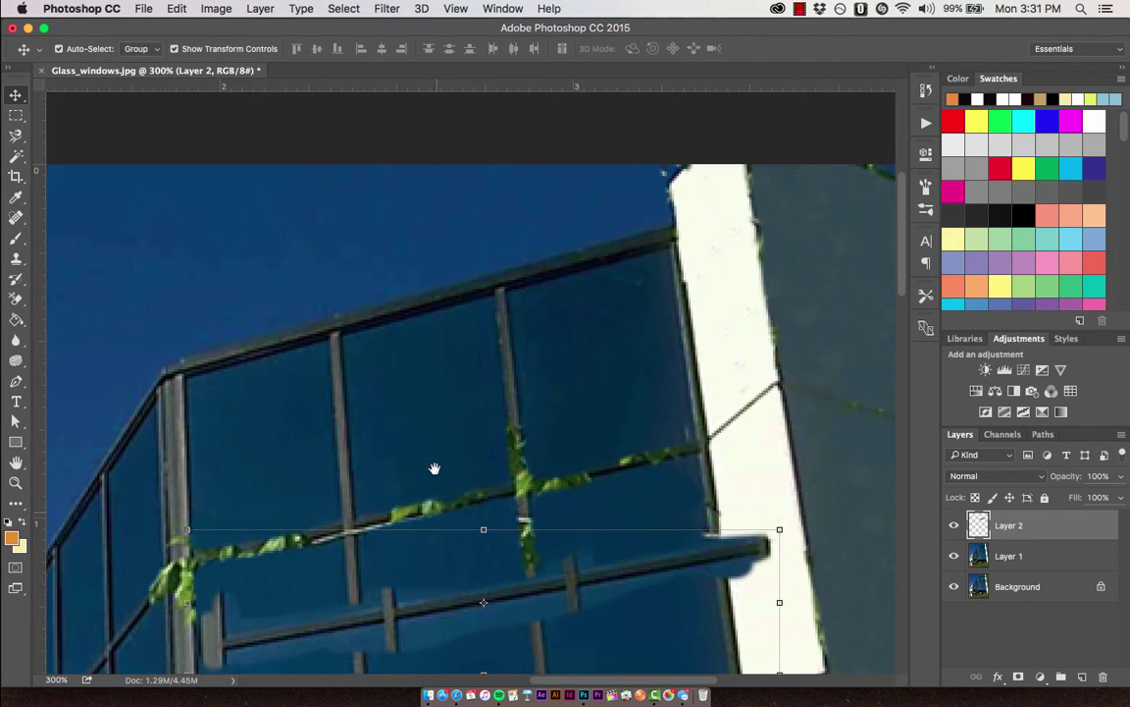
drag(434, 467, 436, 309)
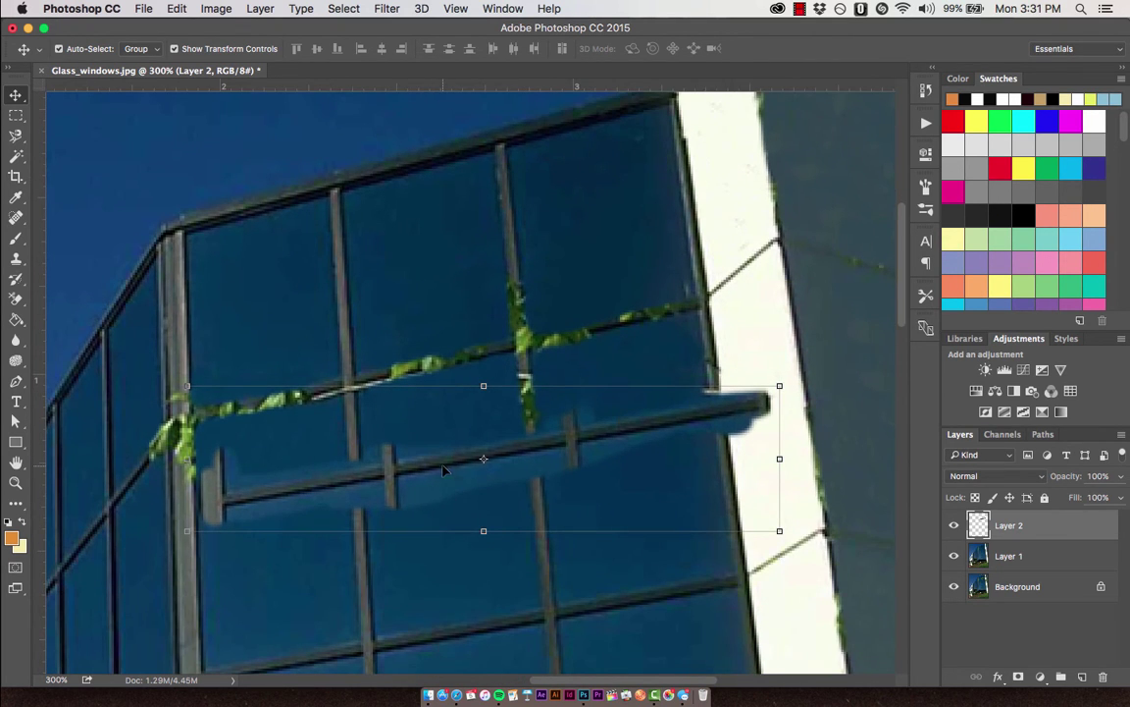
drag(443, 470, 404, 389)
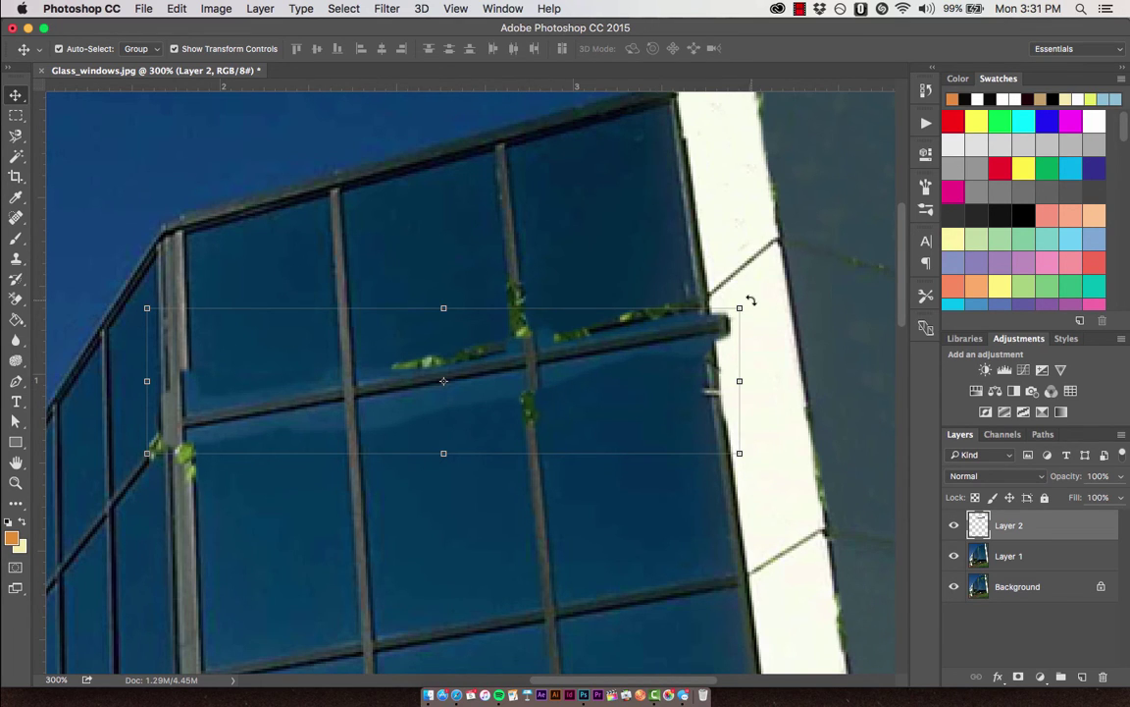
Rotate the cloned crossbar about -3.11°, narrow it to fit between the corner post and white column, and nudge it into place
drag(751, 300, 743, 286)
drag(702, 324, 699, 317)
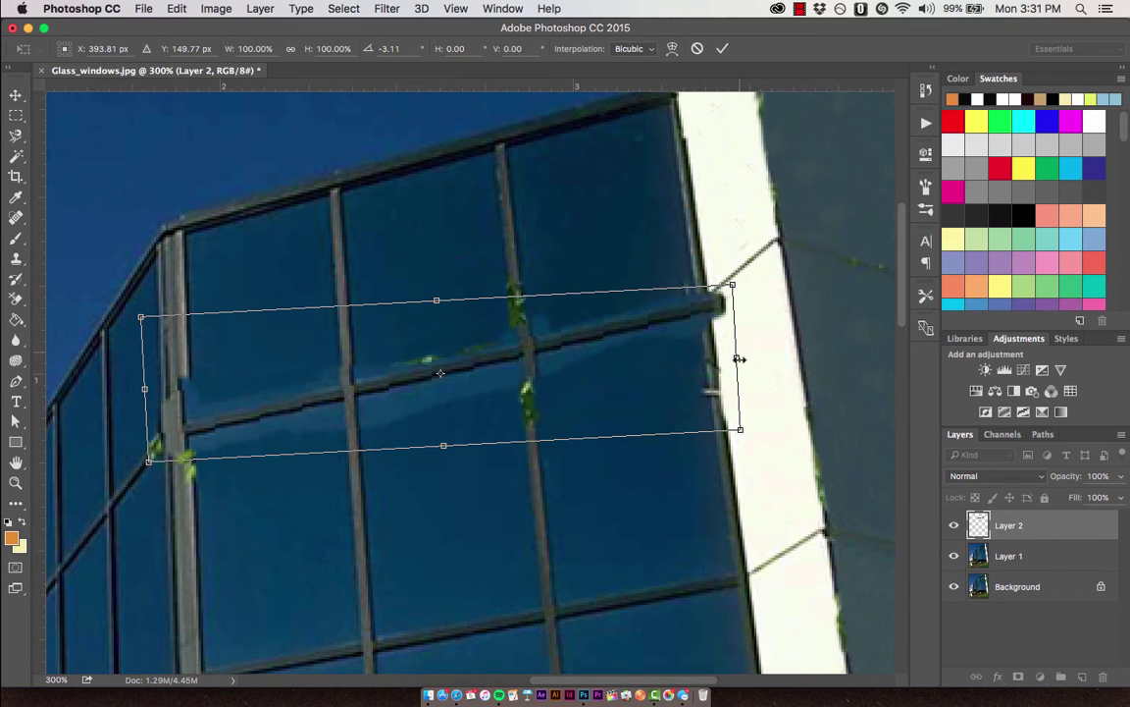
drag(738, 361, 714, 359)
drag(601, 331, 609, 332)
key(Return)
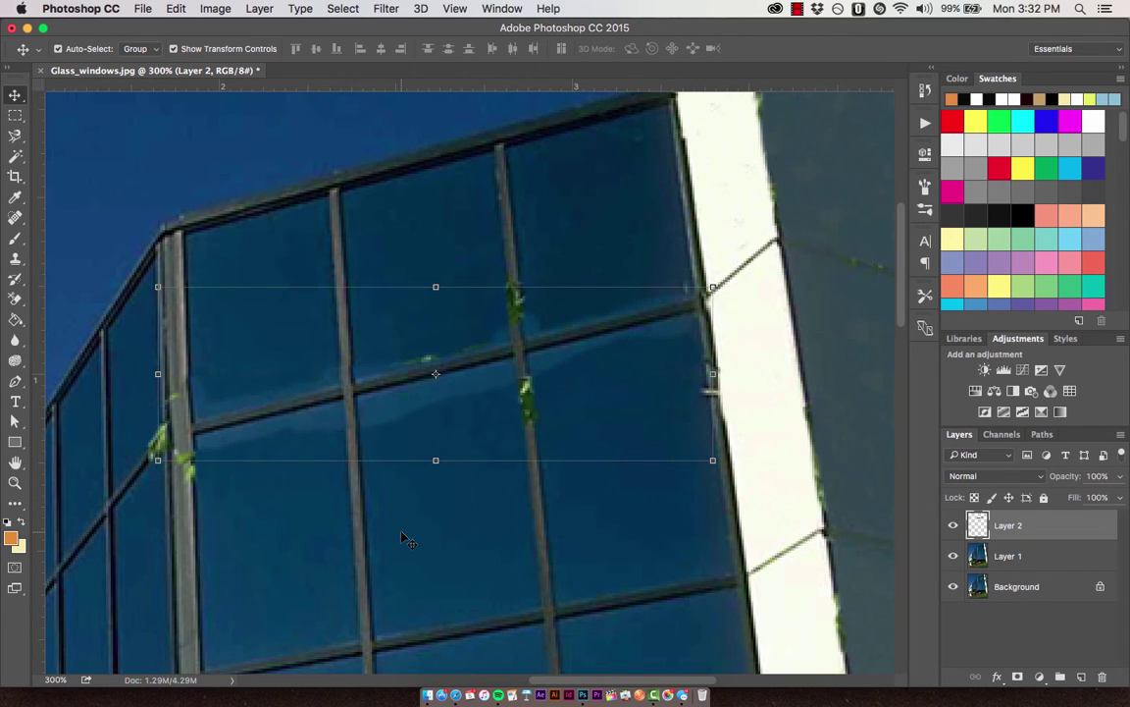
key(Right)
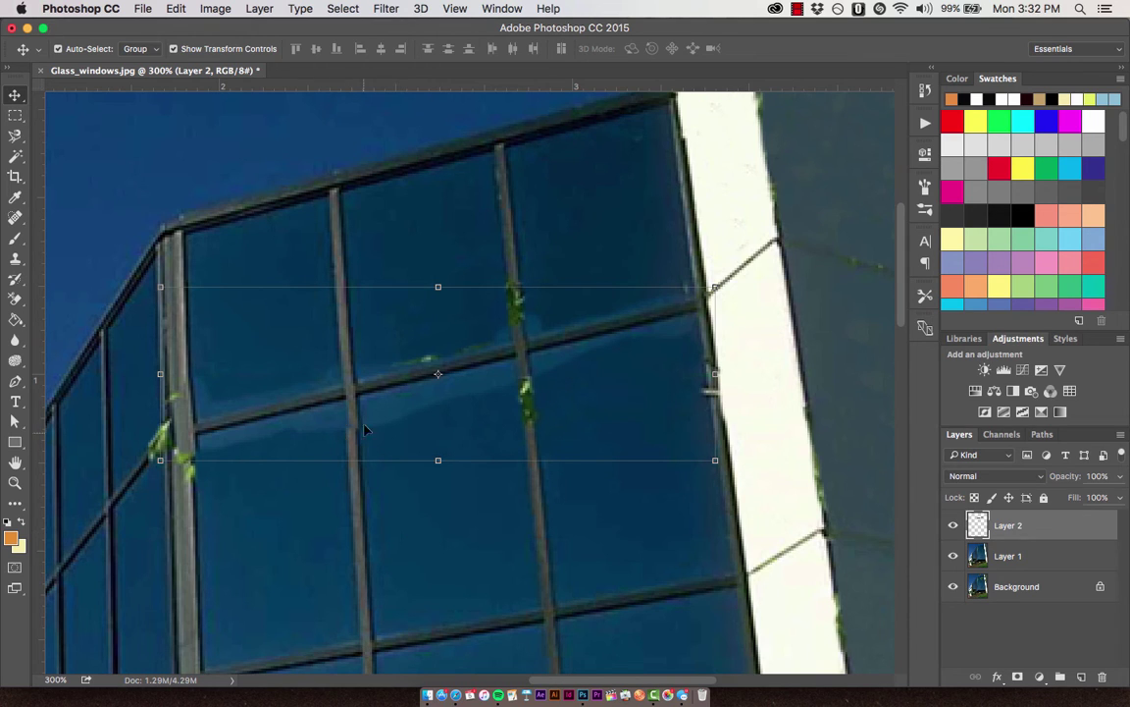
Fine-tune the cloned crossbar by scaling, rotating slightly and distorting its corners to match the frame, then apply and nudge it
drag(716, 374, 709, 374)
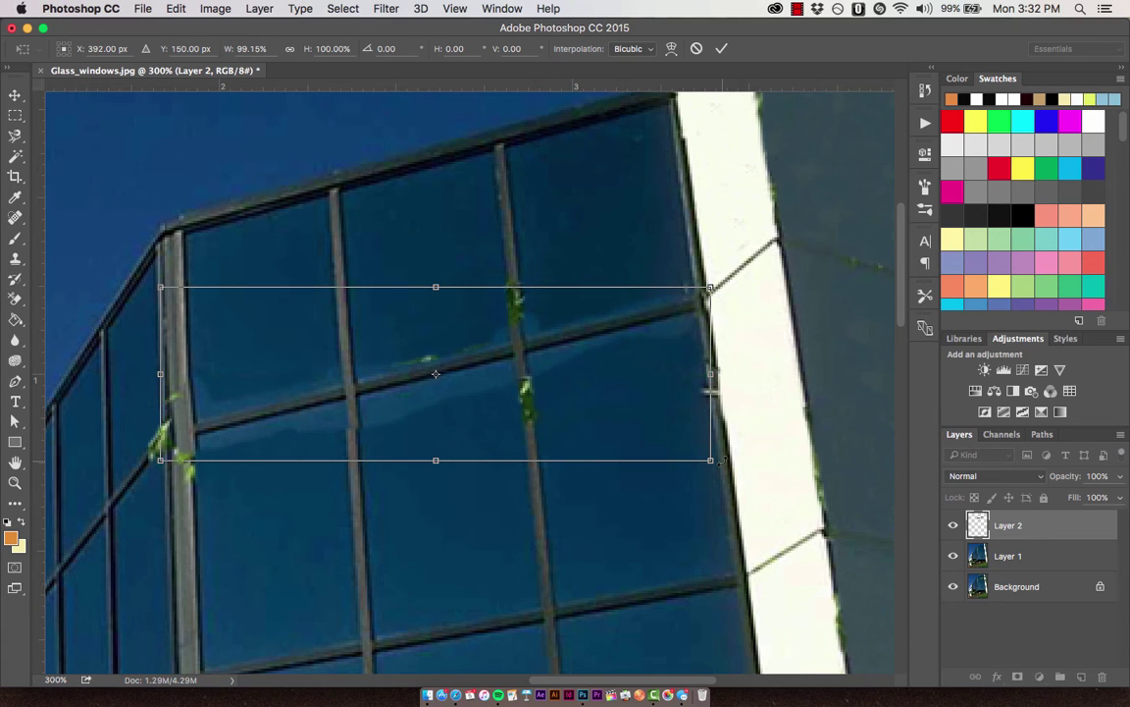
drag(723, 460, 722, 465)
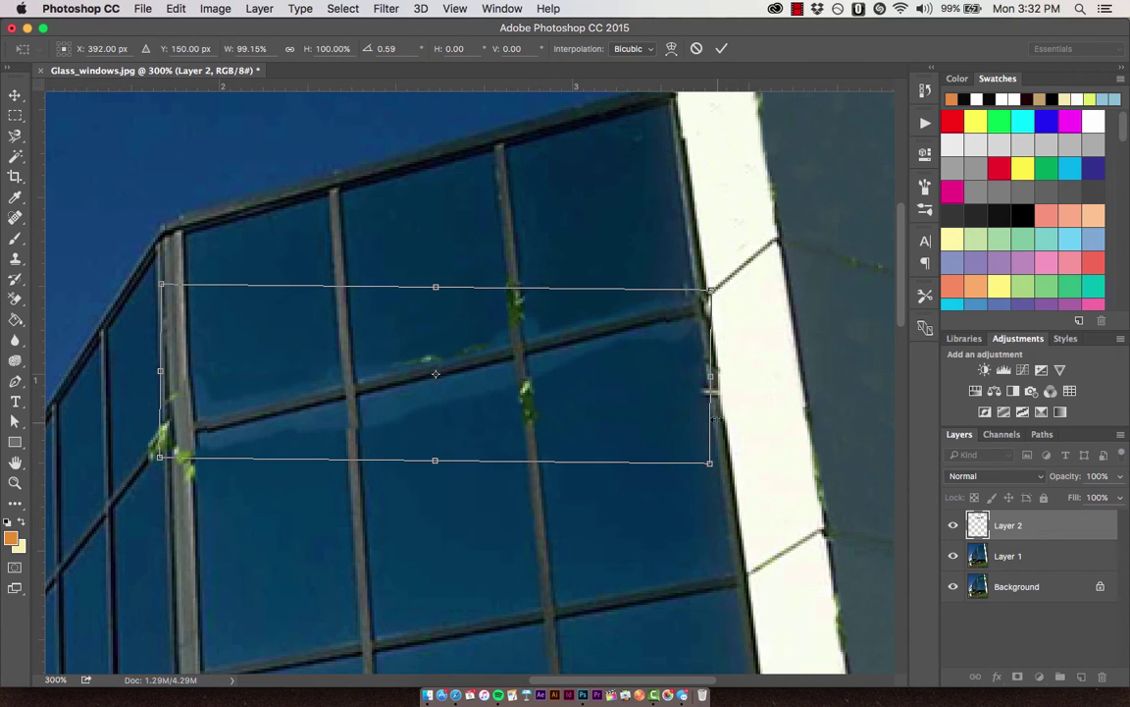
drag(711, 380, 706, 379)
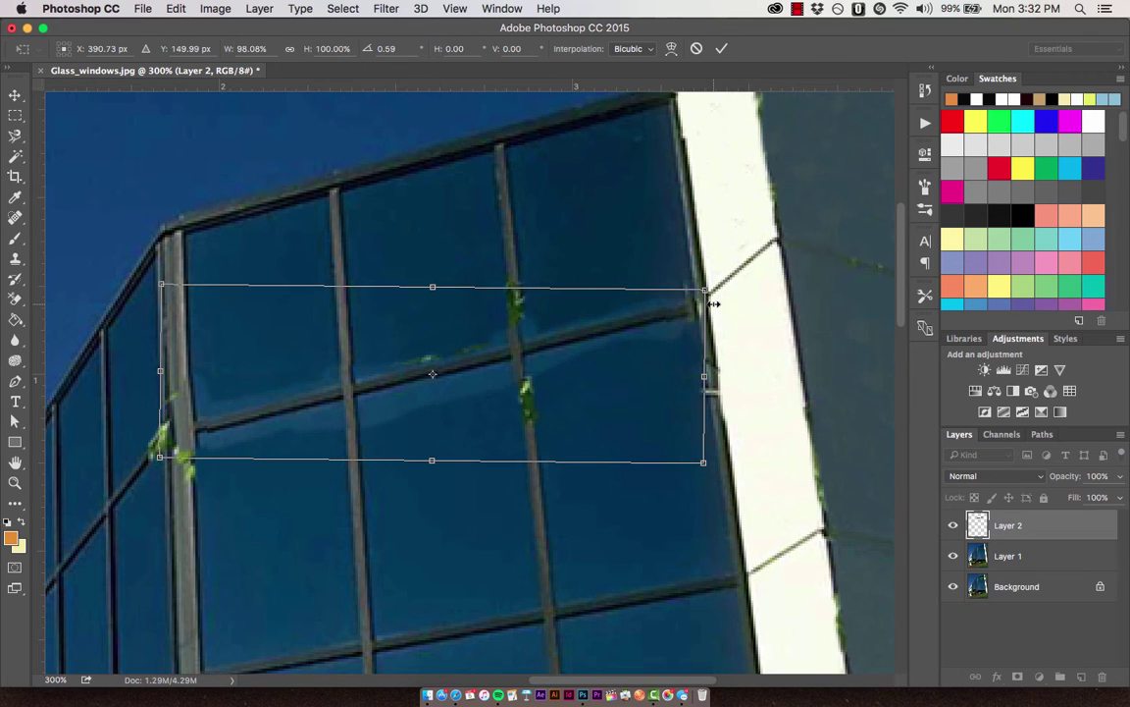
drag(706, 291, 713, 289)
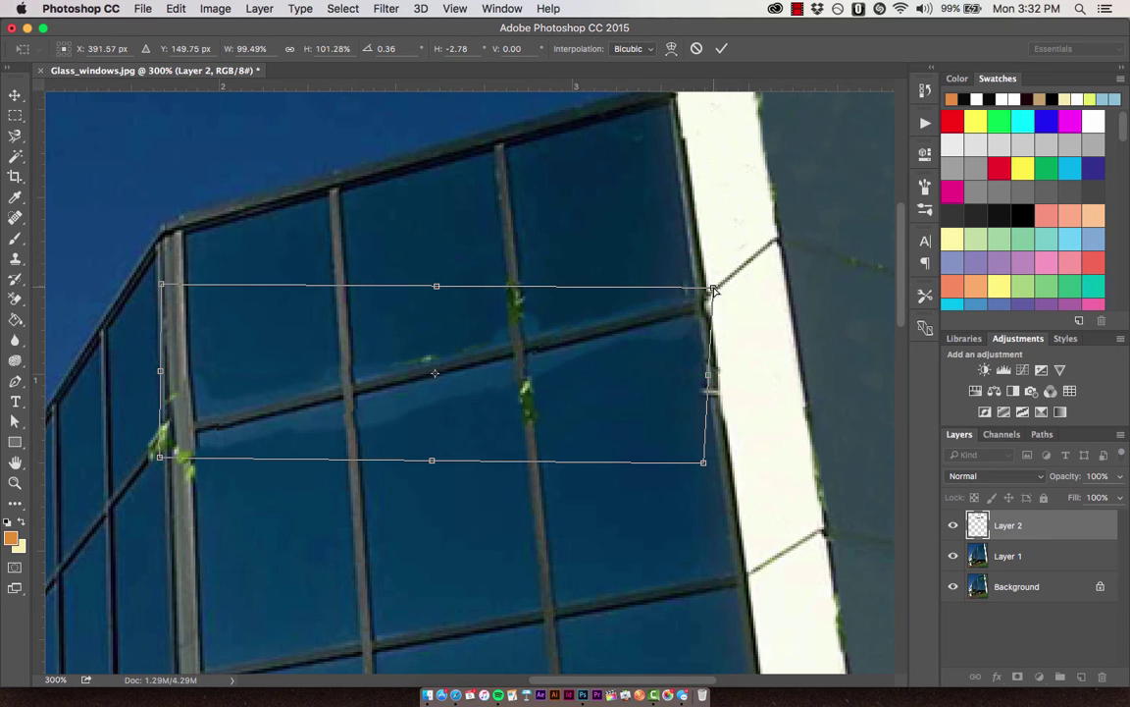
mouse_move(713, 291)
mouse_down()
mouse_move(709, 278)
mouse_move(714, 295)
mouse_move(718, 287)
mouse_up()
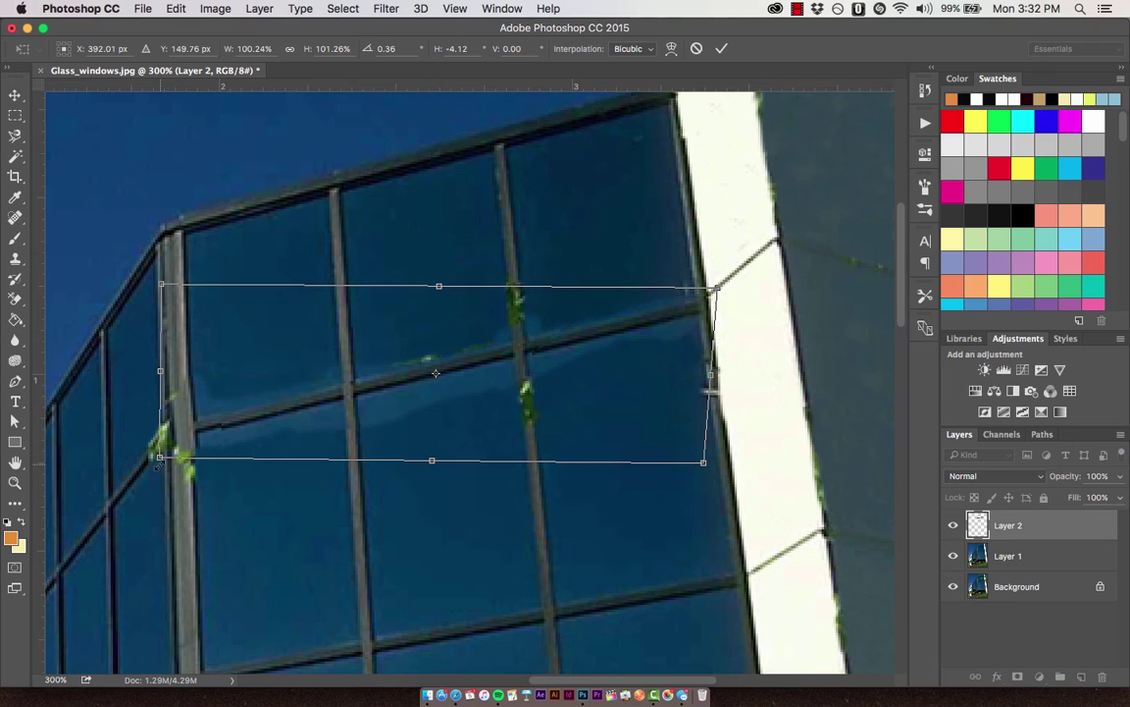
drag(161, 461, 153, 458)
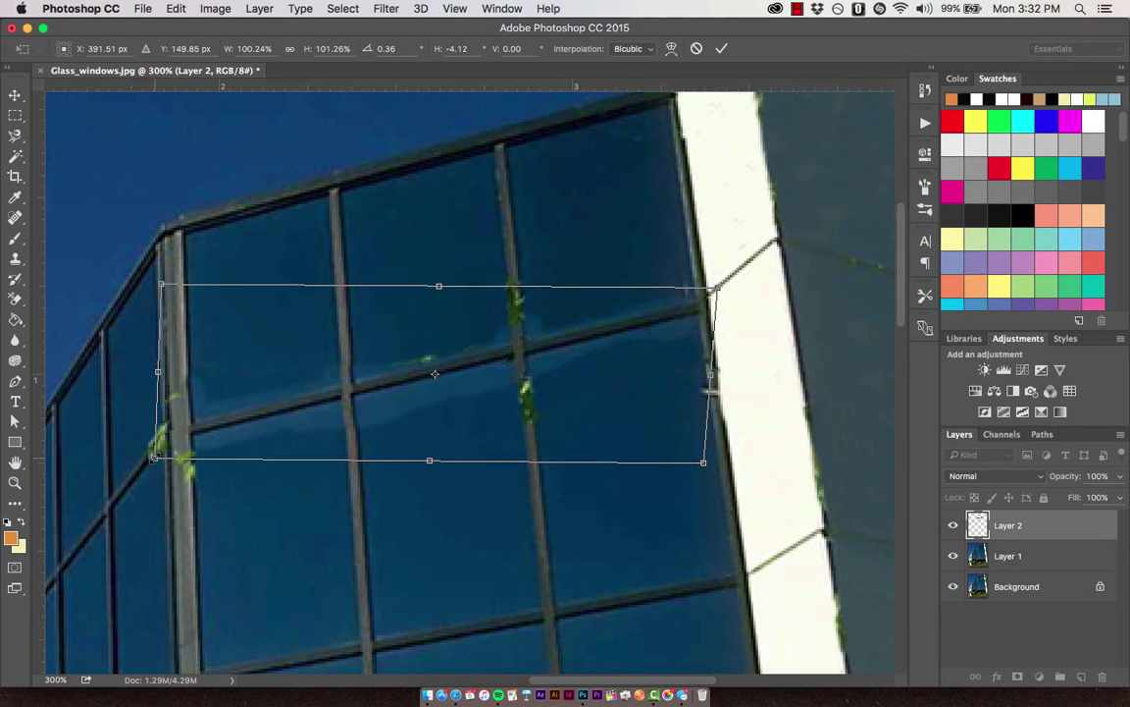
key(Return)
key(Right)
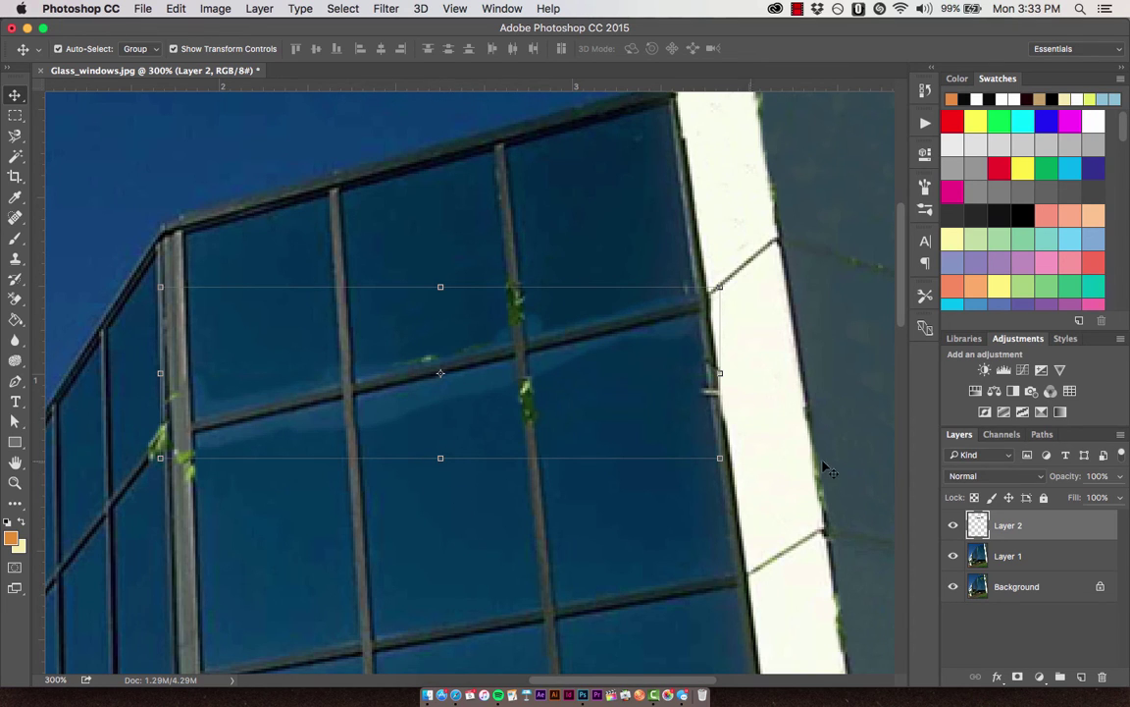
Erase the mismatched glass around the cloned crossbar on Layer 2 with the Eraser reduced to about 5 px
drag(14, 298, 78, 296)
key(bracketleft)
key(bracketleft)
key(bracketleft)
key(bracketleft)
key(bracketleft)
key(bracketleft)
key(bracketleft)
key(bracketleft)
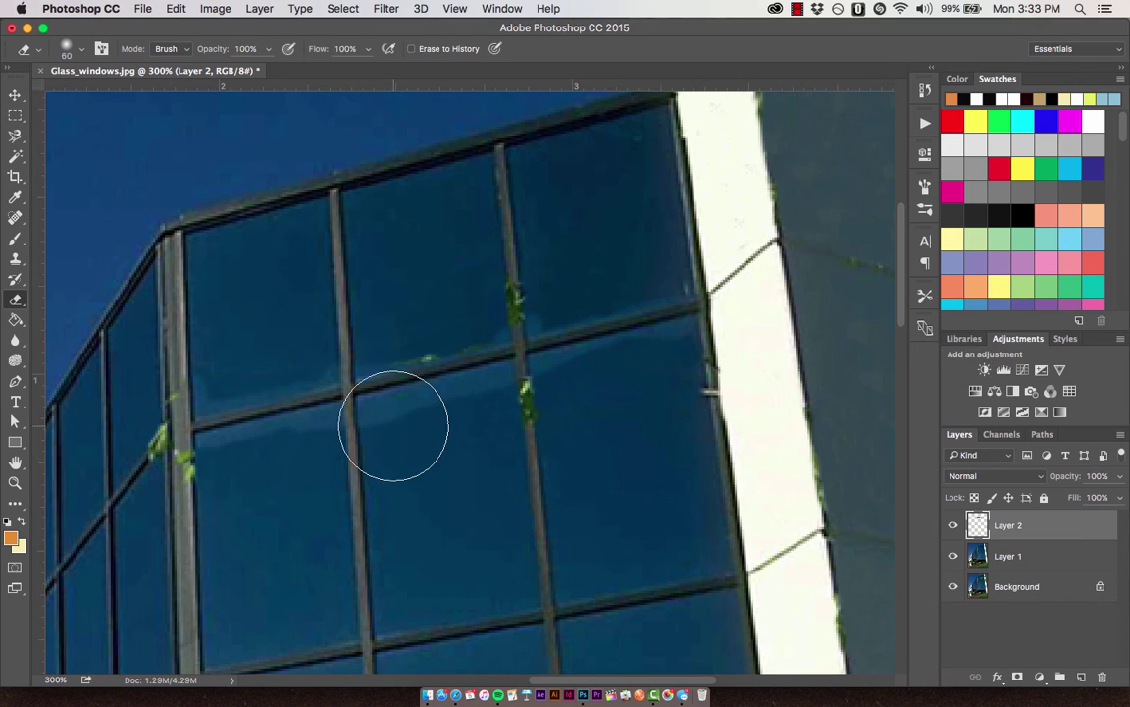
key(bracketleft)
key(bracketleft)
key(bracketleft)
key(bracketleft)
key(bracketleft)
key(bracketleft)
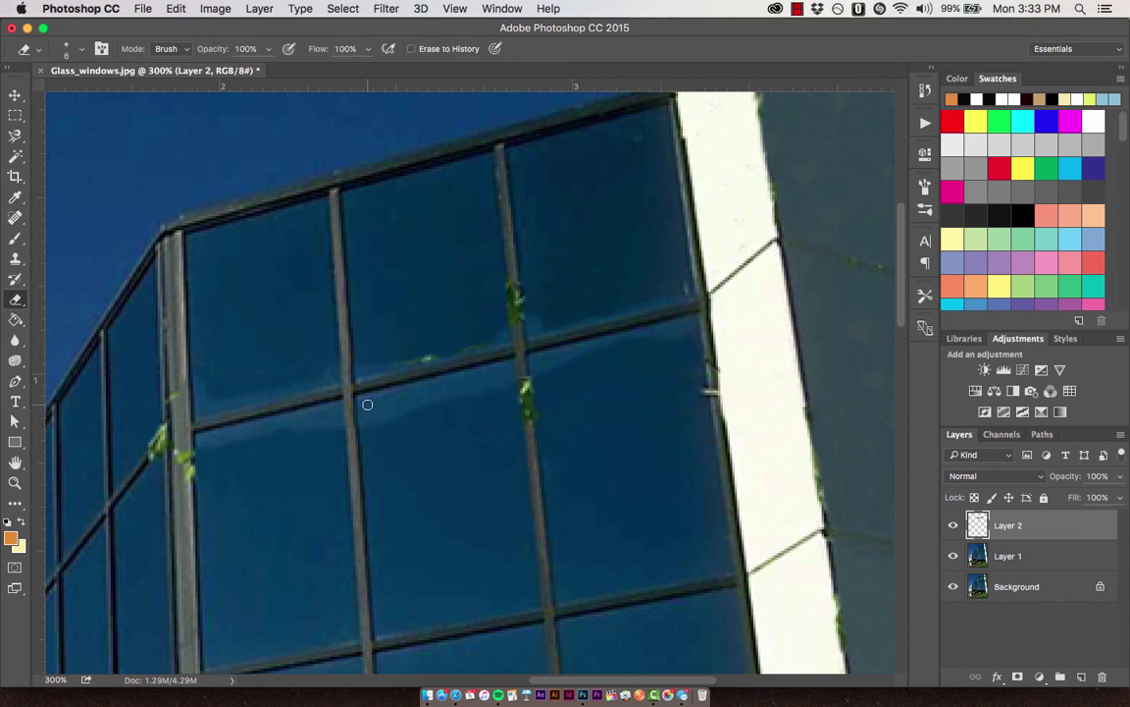
key(bracketleft)
key(bracketleft)
key(bracketleft)
mouse_move(378, 396)
mouse_down()
mouse_move(498, 374)
mouse_move(181, 398)
mouse_move(198, 414)
mouse_move(284, 396)
mouse_move(257, 394)
mouse_up()
Cover the exposed leaves above the crossbar in the upper pane beside the corner post, working on Layer 1
super+click(202, 384)
super+click(235, 392)
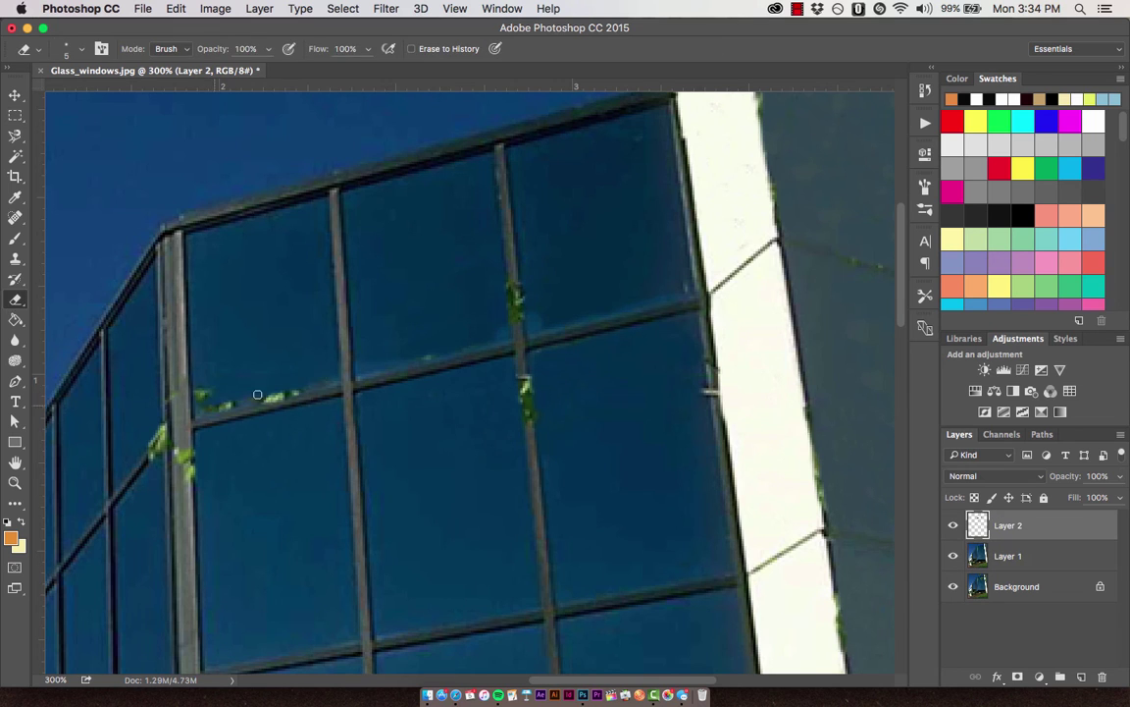
key(s)
super+click(244, 368)
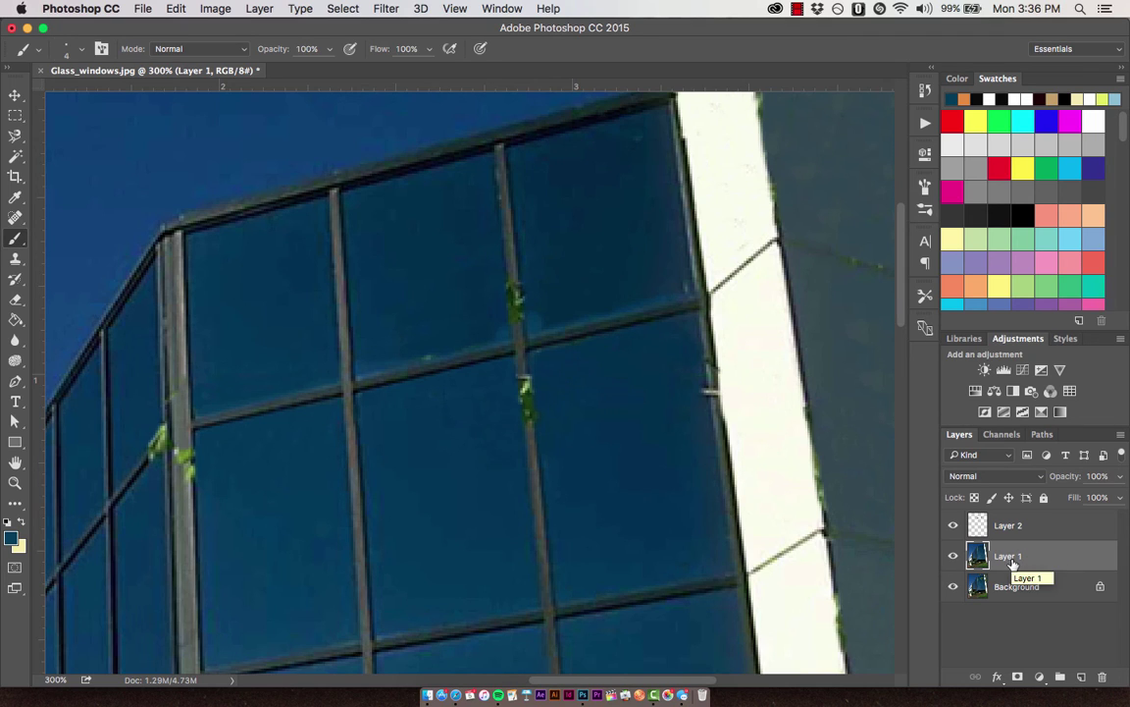
Clone clean frame over the leaves on the vertical bar above and below the crossbar on Layer 1, using an 8 px Clone Stamp
click(15, 258)
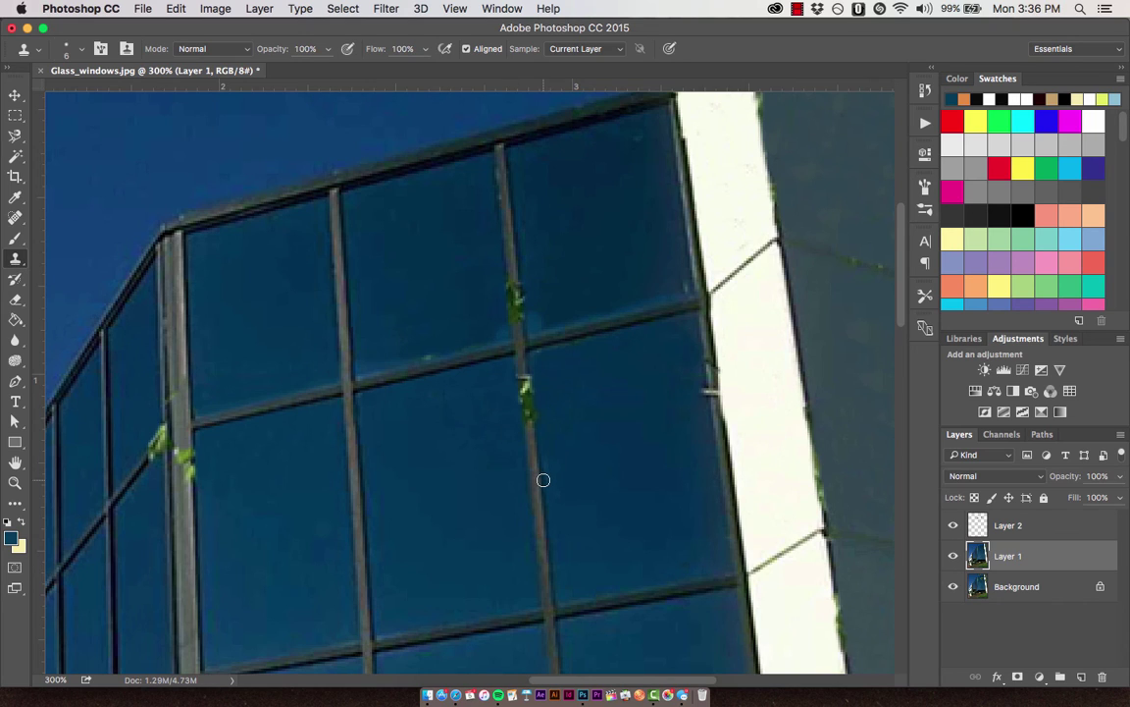
key(])
key(])
drag(530, 430, 529, 413)
drag(530, 404, 522, 359)
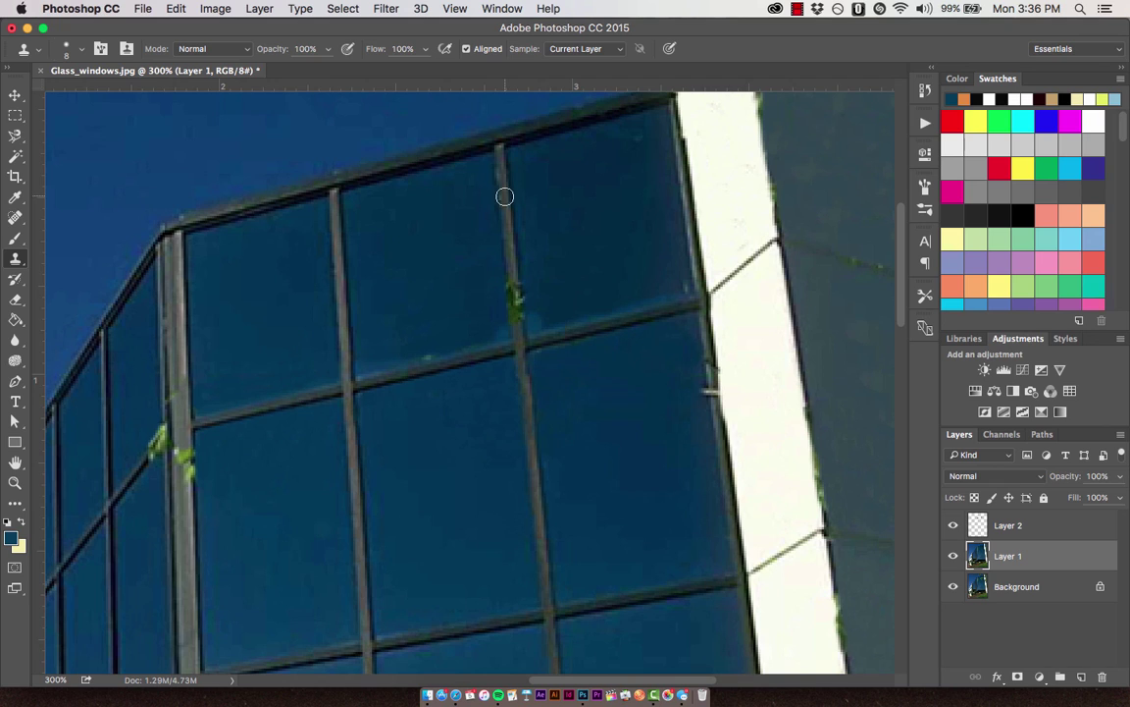
drag(514, 278, 518, 332)
Clean the leaves and stray marks off both edges of the white column
scroll(818, 392, right, 5)
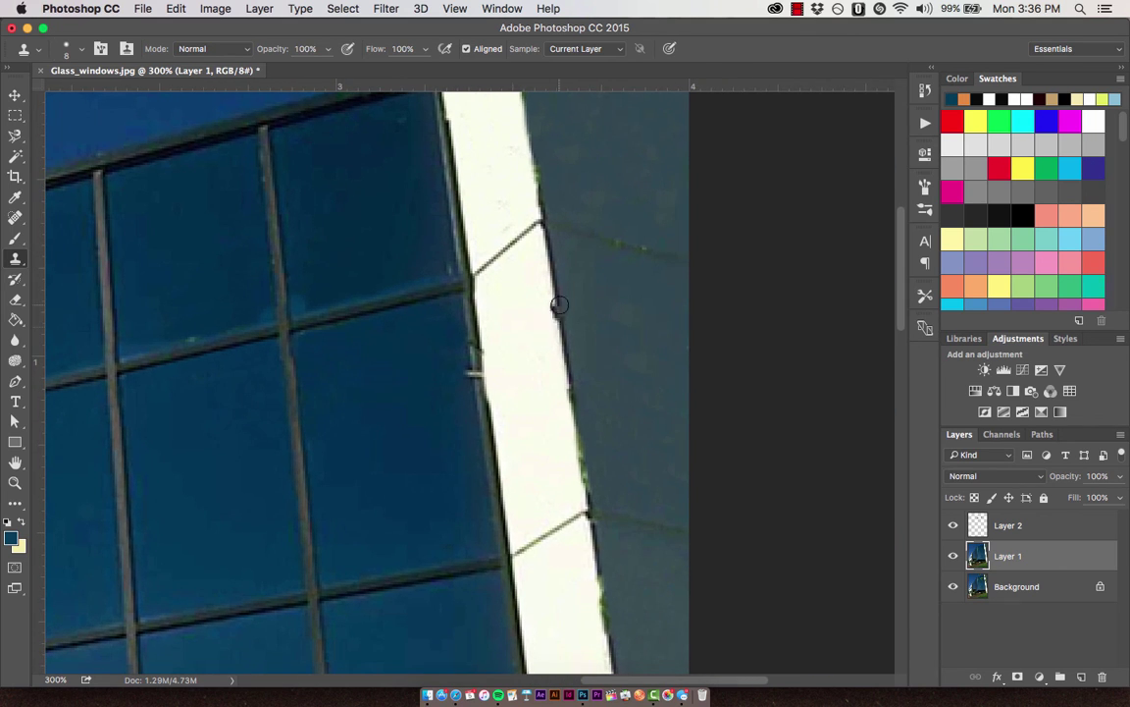
scroll(559, 327, down, 10)
scroll(555, 277, right, 3)
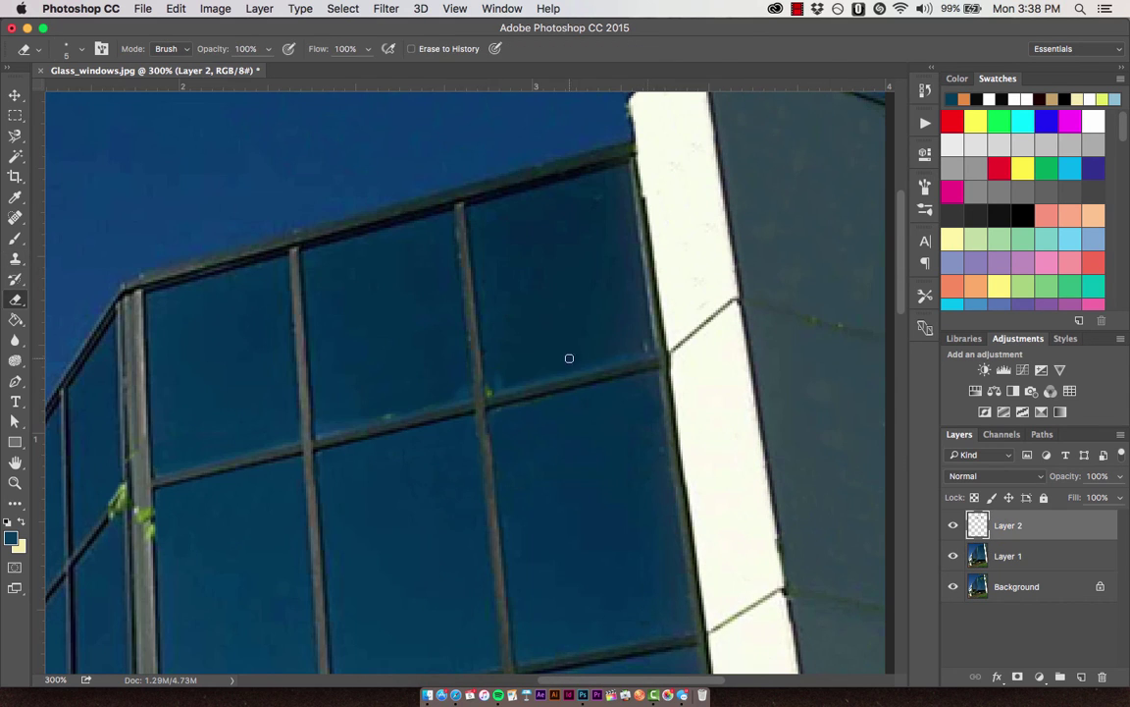
Paint and clone away the remaining leaves along the crossbar and around the corner post on Layer 1
key(alt+bracketleft)
key(b)
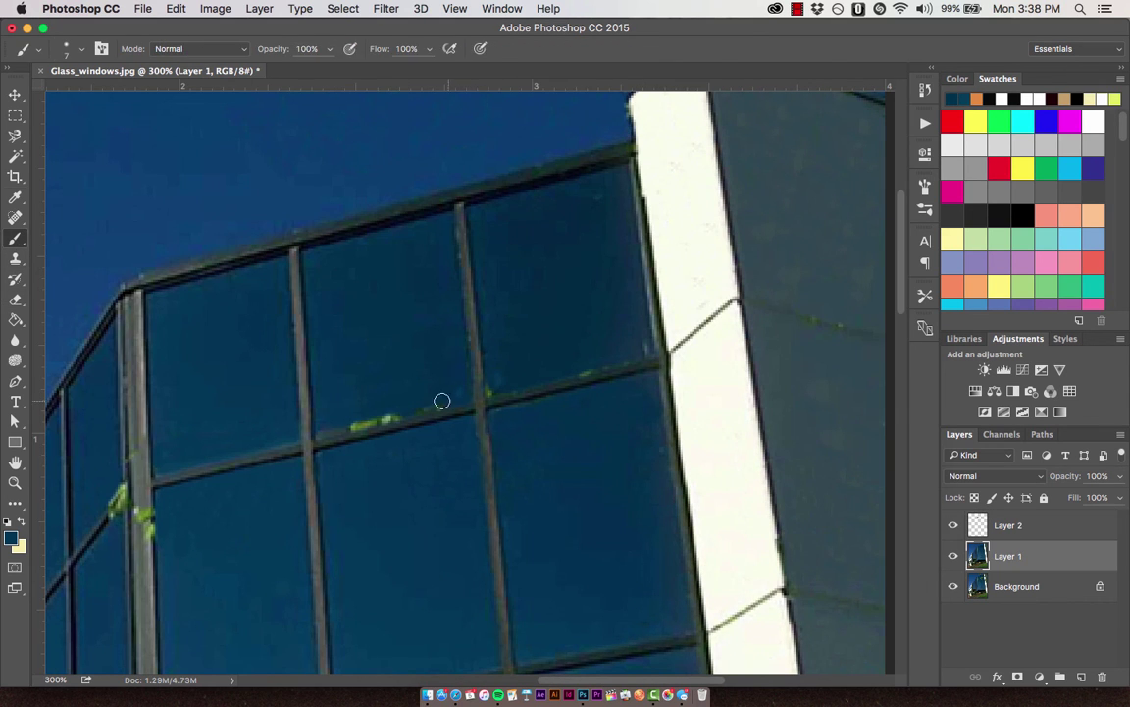
key(s)
scroll(202, 509, left, 4)
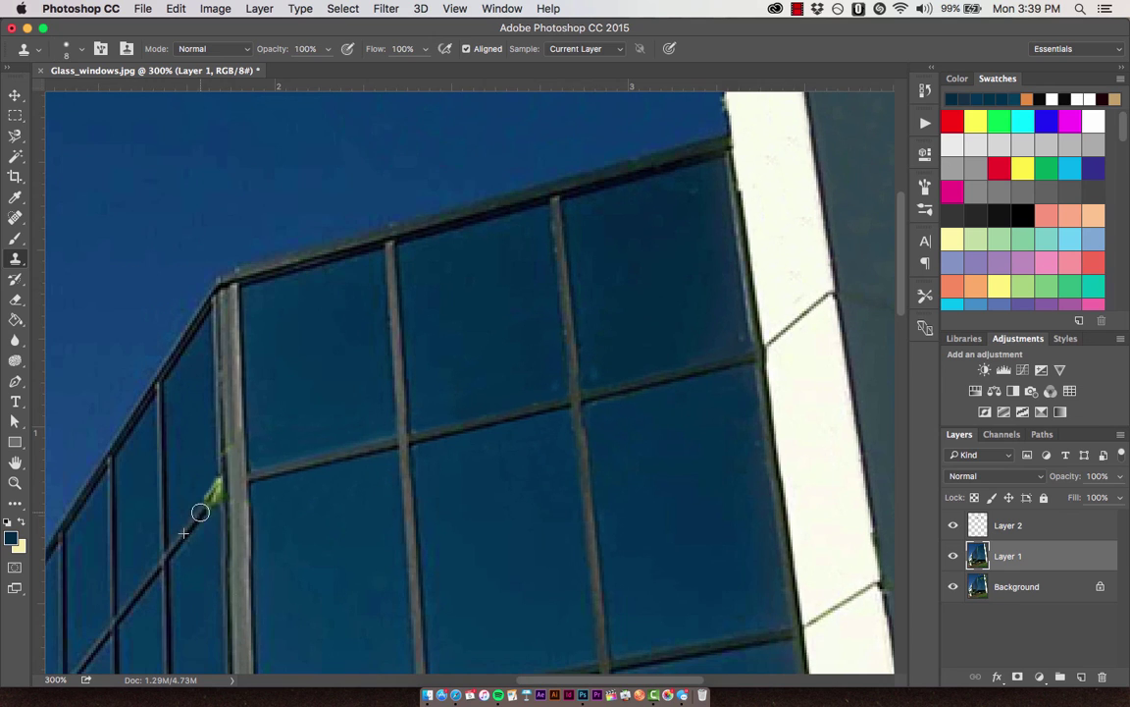